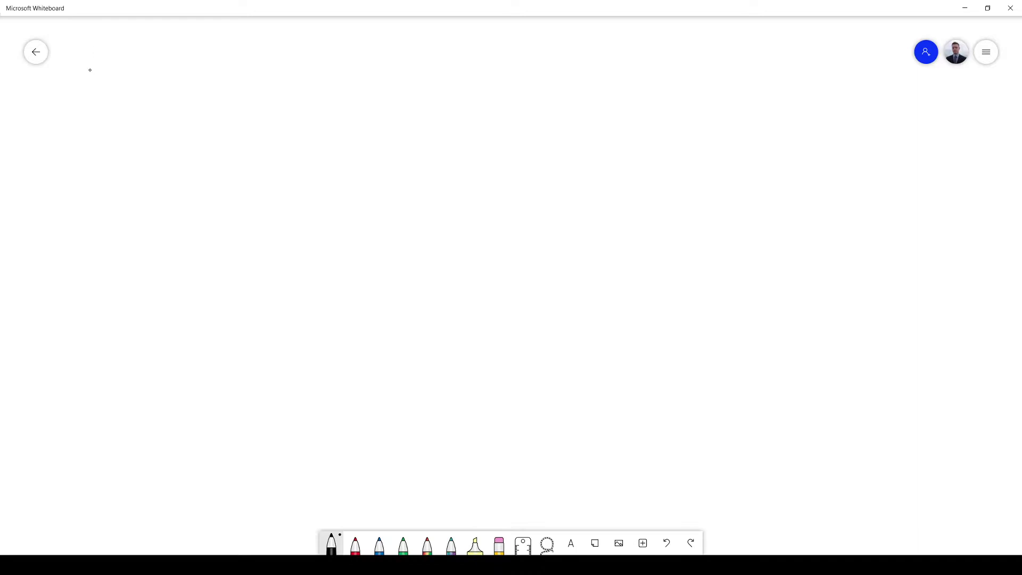
Step: Handwrite Pr = 1000 at the top left, with t = 10 beneath it
mouse_move(91, 54)
left_mouse_down()
mouse_move(91, 82)
mouse_move(93, 62)
mouse_move(159, 74)
left_mouse_up()
left_click_drag(144, 69, 170, 82)
mouse_move(189, 59)
left_mouse_down()
mouse_move(182, 72)
mouse_move(190, 61)
mouse_move(222, 62)
left_mouse_up()
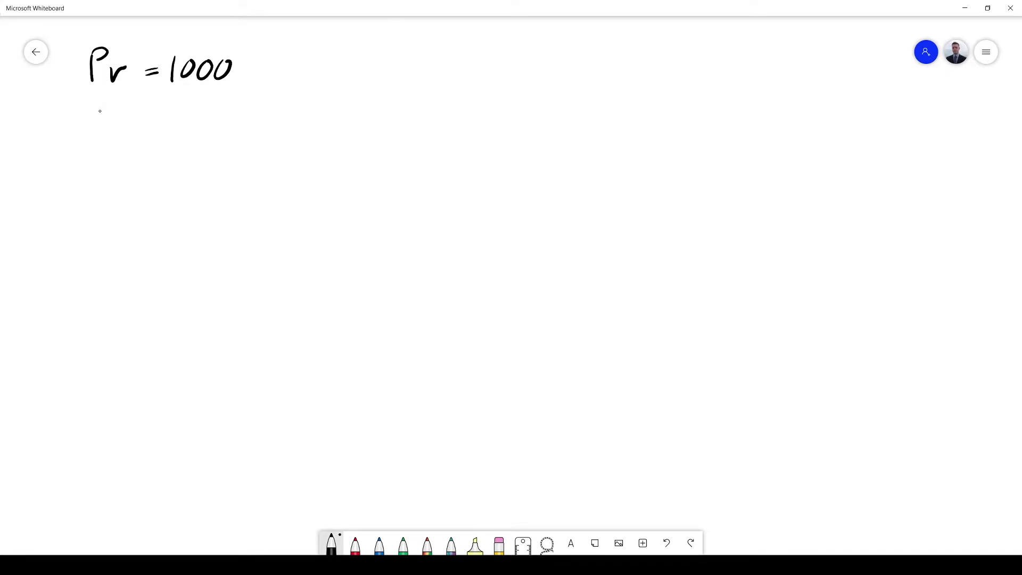
left_click_drag(103, 105, 116, 123)
left_click_drag(96, 114, 143, 114)
left_click_drag(133, 110, 168, 123)
mouse_move(190, 103)
left_mouse_down()
mouse_move(181, 120)
mouse_move(194, 106)
left_mouse_up()
Step: Write r = 4% = 0.04 below the t line
left_click_drag(99, 150, 148, 155)
mouse_move(134, 150)
left_mouse_down()
mouse_move(189, 154)
mouse_move(182, 167)
left_mouse_up()
mouse_move(200, 140)
left_mouse_down()
mouse_move(202, 167)
mouse_move(235, 150)
left_mouse_up()
mouse_move(225, 156)
left_mouse_down()
mouse_move(277, 144)
mouse_move(306, 152)
mouse_move(297, 167)
left_mouse_up()
left_click(261, 157)
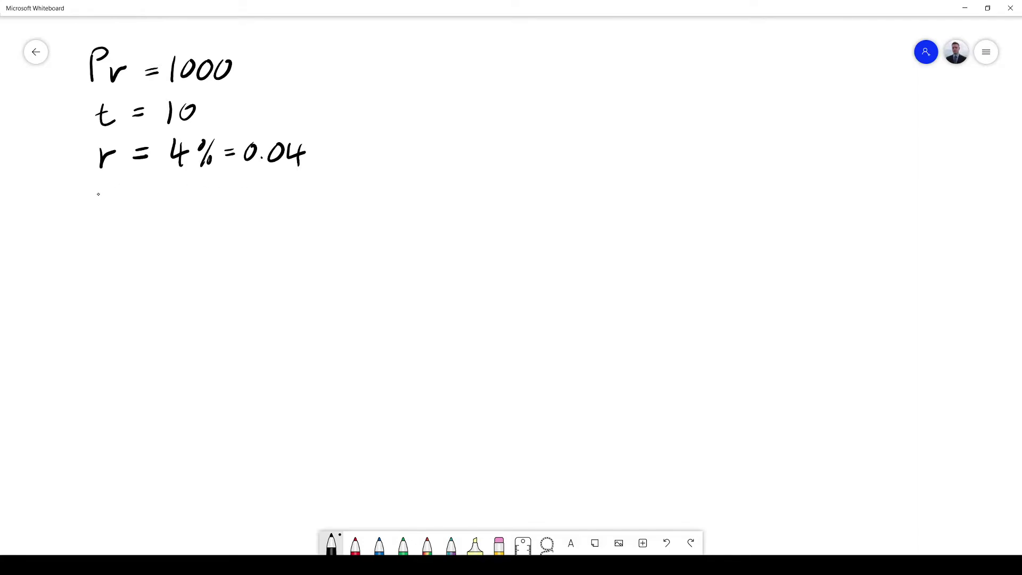
Step: Add q = 30% = 0.3 and d = 500 below the r line
mouse_move(98, 194)
left_mouse_down()
mouse_move(110, 193)
mouse_move(109, 223)
mouse_move(139, 193)
left_mouse_up()
mouse_move(126, 202)
left_mouse_down()
mouse_move(158, 204)
mouse_move(194, 190)
mouse_move(193, 214)
left_mouse_up()
mouse_move(208, 203)
left_mouse_down()
mouse_move(204, 211)
mouse_move(244, 203)
left_mouse_up()
left_click_drag(232, 196, 244, 196)
mouse_move(259, 190)
left_mouse_down()
mouse_move(252, 198)
mouse_move(258, 190)
mouse_move(284, 209)
left_mouse_up()
left_click(269, 206)
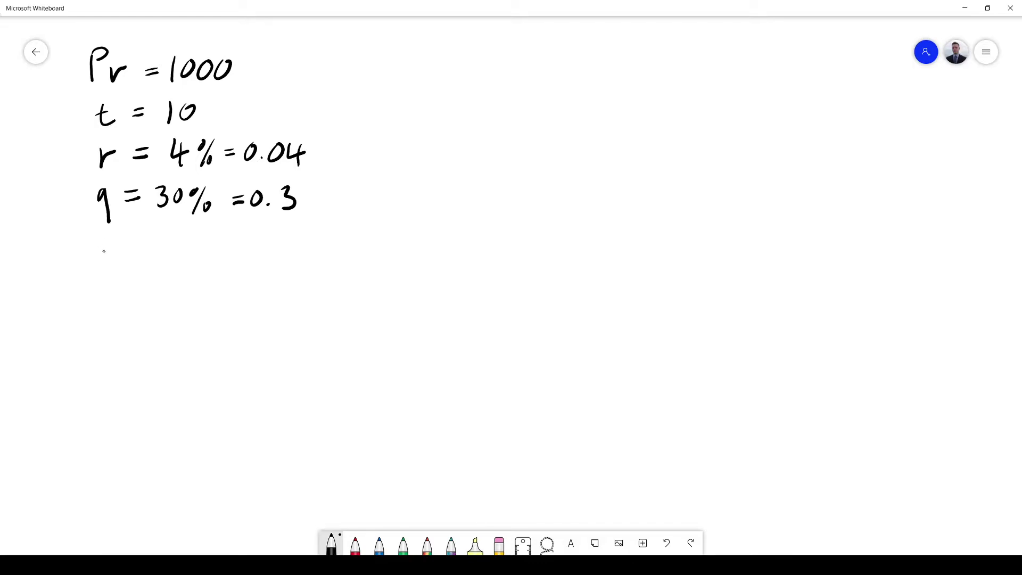
left_click_drag(104, 251, 114, 264)
mouse_move(172, 240)
left_mouse_down()
mouse_move(159, 262)
mouse_move(186, 242)
mouse_move(202, 245)
mouse_move(175, 236)
left_mouse_up()
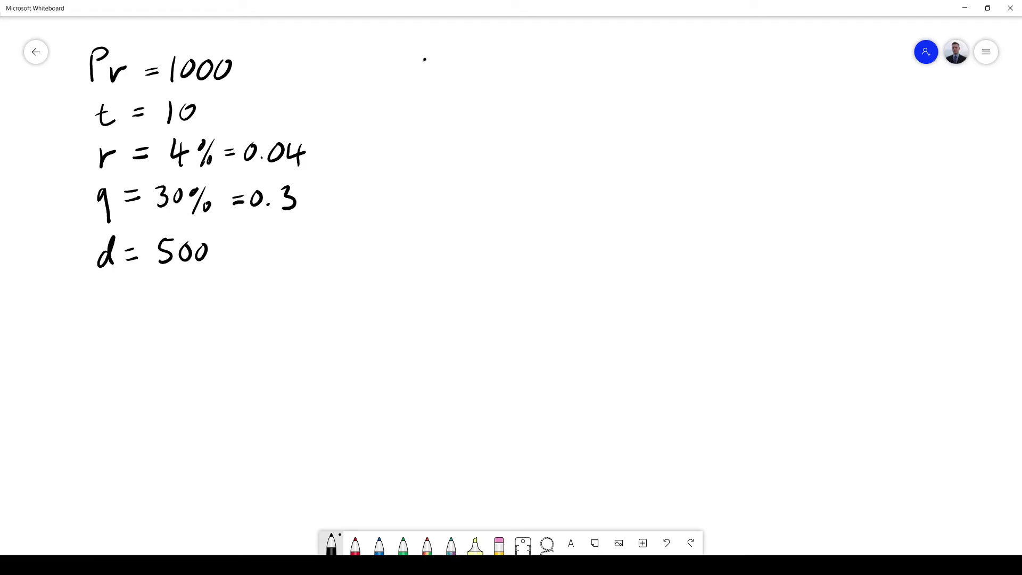
Step: Write the formula EV = q·d + (1−q)Pv at the top right
mouse_move(424, 60)
left_mouse_down()
mouse_move(423, 95)
mouse_move(445, 55)
left_mouse_up()
mouse_move(426, 70)
left_mouse_down()
mouse_move(440, 69)
mouse_move(441, 89)
mouse_move(472, 63)
mouse_move(497, 75)
left_mouse_up()
left_click_drag(485, 73, 496, 70)
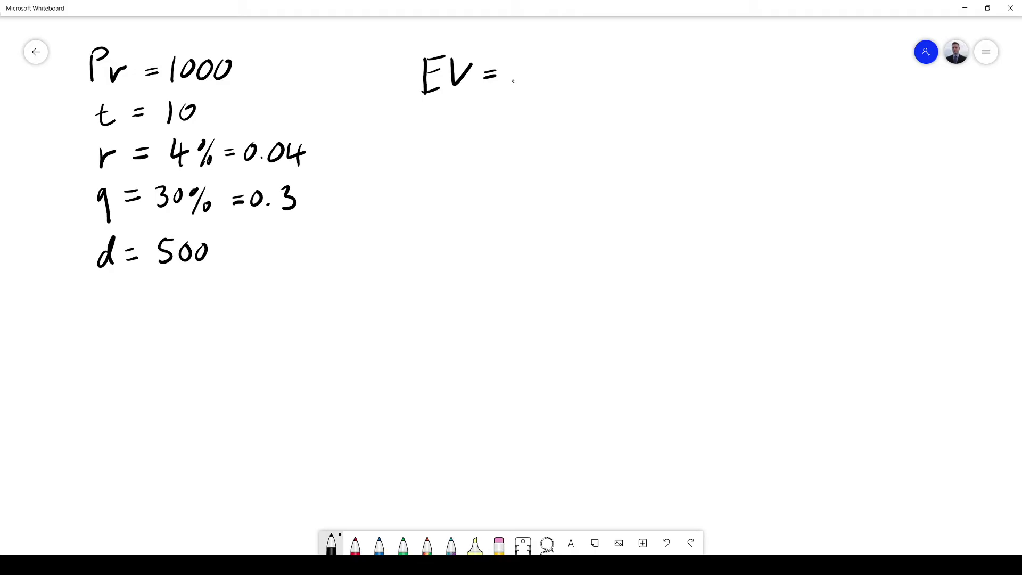
left_click_drag(521, 66, 524, 95)
mouse_move(557, 65)
left_mouse_down()
mouse_move(568, 78)
mouse_move(595, 69)
mouse_move(588, 83)
mouse_move(630, 80)
left_mouse_up()
left_click_drag(641, 73, 661, 94)
left_click_drag(672, 60, 676, 93)
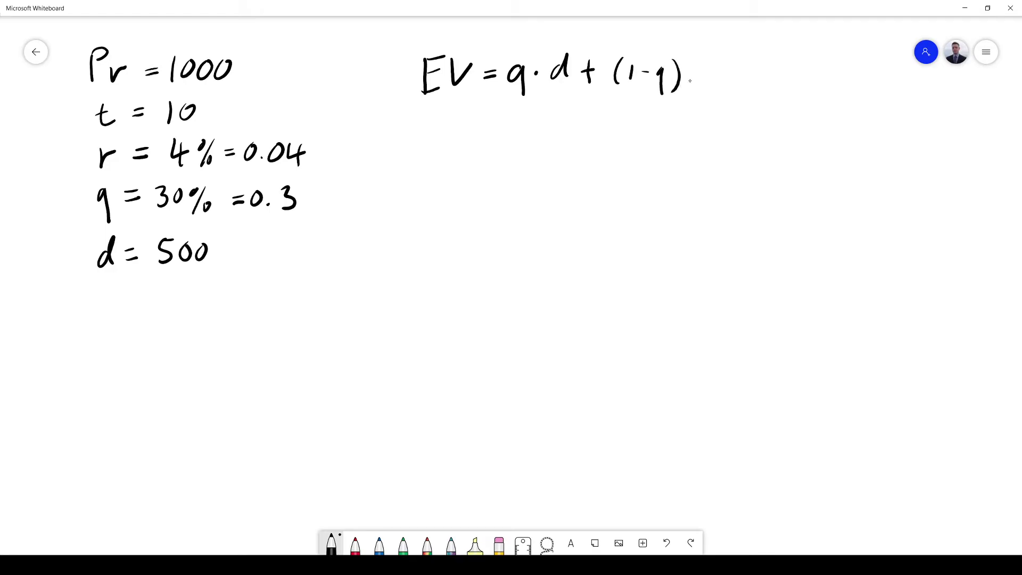
mouse_move(705, 60)
left_mouse_down()
mouse_move(707, 86)
mouse_move(710, 69)
mouse_move(736, 76)
left_mouse_up()
Step: Below it, substitute values: = 0.3·500 + 0.7·1000 = 850
left_click_drag(483, 129, 496, 129)
mouse_move(482, 124)
left_mouse_down()
mouse_move(568, 138)
mouse_move(585, 119)
left_mouse_up()
left_click(532, 134)
left_click(561, 128)
left_click_drag(592, 124, 621, 143)
left_click(609, 123)
mouse_move(618, 134)
left_mouse_down()
mouse_move(650, 123)
mouse_move(674, 141)
left_mouse_up()
mouse_move(670, 134)
left_mouse_down()
mouse_move(698, 141)
mouse_move(719, 129)
left_mouse_up()
mouse_move(733, 129)
left_mouse_down()
mouse_move(728, 140)
mouse_move(733, 130)
mouse_move(761, 137)
left_mouse_up()
mouse_move(749, 130)
left_mouse_down()
mouse_move(788, 127)
mouse_move(799, 137)
mouse_move(791, 143)
left_mouse_up()
left_click_drag(805, 126, 826, 132)
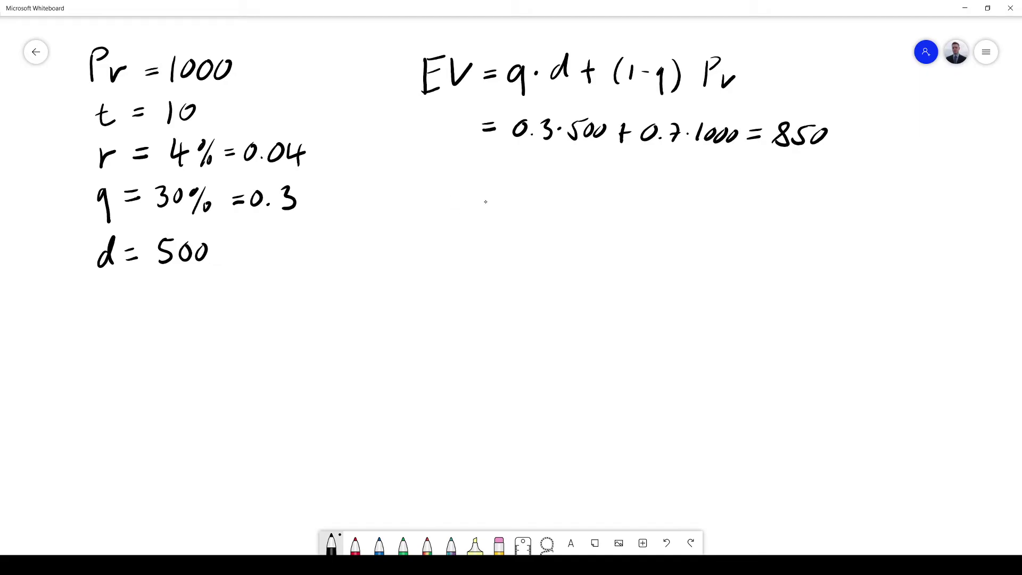
Step: Write the price formula P = EV/(1+r)^t below the EV work
left_click_drag(439, 194, 435, 232)
left_click_drag(438, 196, 448, 205)
left_click_drag(464, 220, 478, 207)
mouse_move(520, 184)
left_mouse_down()
mouse_move(520, 203)
mouse_move(533, 183)
left_mouse_up()
left_click_drag(520, 193, 532, 192)
left_click_drag(520, 202, 564, 184)
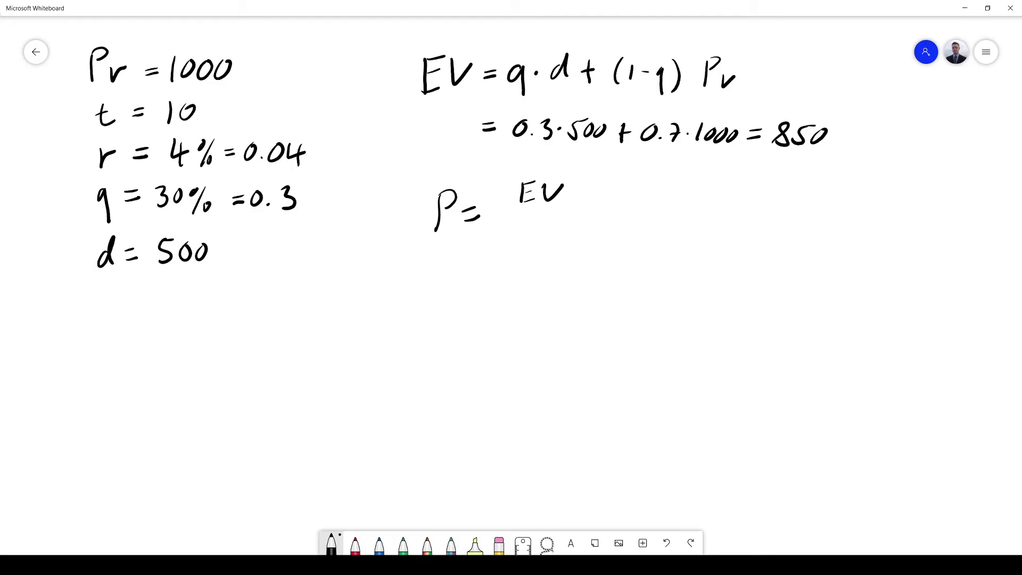
mouse_move(515, 217)
left_mouse_down()
mouse_move(560, 210)
mouse_move(528, 240)
mouse_move(539, 242)
left_mouse_up()
mouse_move(534, 233)
left_mouse_down()
mouse_move(550, 228)
mouse_move(544, 240)
mouse_move(563, 228)
mouse_move(528, 249)
left_mouse_up()
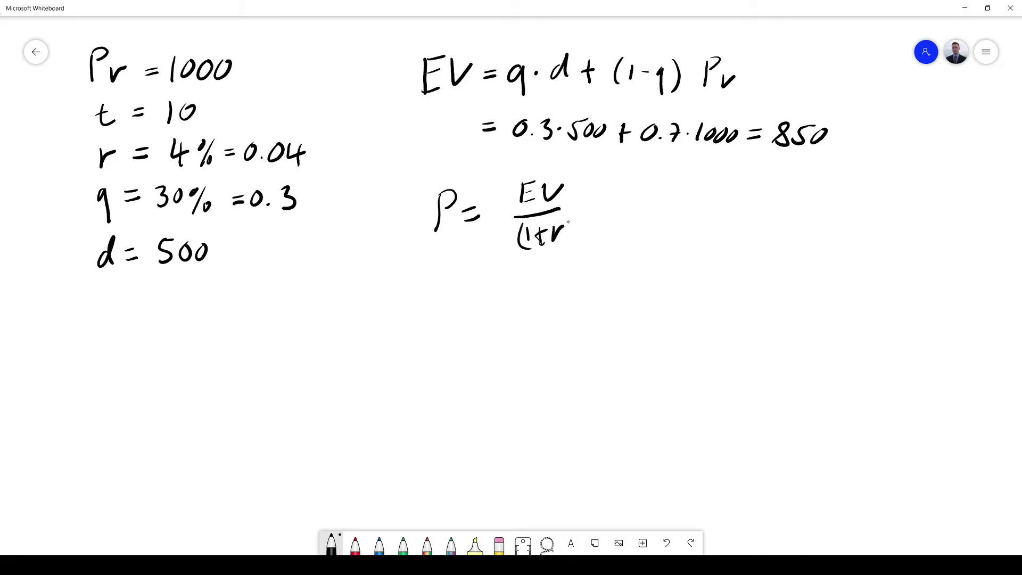
left_click_drag(568, 222, 569, 250)
left_click_drag(575, 215, 616, 217)
left_click_drag(598, 214, 611, 213)
Step: Continue with 850/1.04^10 = 574.23 as the bond price
mouse_move(671, 186)
left_mouse_down()
mouse_move(662, 198)
mouse_move(671, 187)
mouse_move(684, 206)
mouse_move(703, 181)
left_mouse_up()
mouse_move(712, 186)
left_mouse_down()
mouse_move(701, 201)
mouse_move(714, 188)
left_mouse_up()
mouse_move(659, 219)
left_mouse_down()
mouse_move(714, 212)
mouse_move(670, 252)
mouse_move(696, 235)
mouse_move(717, 244)
left_mouse_up()
left_click(683, 249)
mouse_move(714, 233)
left_mouse_down()
mouse_move(712, 254)
mouse_move(724, 229)
mouse_move(777, 219)
left_mouse_up()
mouse_move(762, 214)
left_mouse_down()
mouse_move(799, 208)
mouse_move(793, 233)
left_mouse_up()
mouse_move(802, 206)
left_mouse_down()
mouse_move(821, 204)
mouse_move(826, 236)
mouse_move(840, 219)
left_mouse_up()
mouse_move(850, 209)
left_mouse_down()
mouse_move(845, 225)
mouse_move(865, 223)
left_mouse_up()
mouse_move(858, 211)
left_mouse_down()
mouse_move(855, 235)
mouse_move(891, 230)
left_mouse_up()
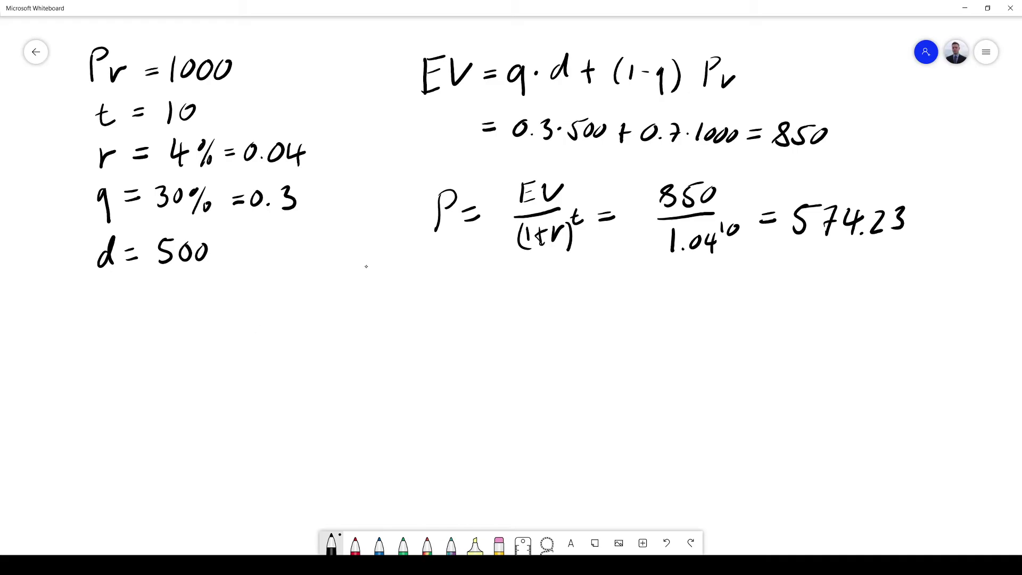
Step: Write YTM = [(Pv/P)^(1/t) − 1]·100 beneath the price line, building the brackets around Pv/P
mouse_move(425, 306)
left_mouse_down()
mouse_move(451, 305)
mouse_move(433, 346)
left_mouse_up()
mouse_move(459, 306)
left_mouse_down()
mouse_move(453, 339)
mouse_move(470, 304)
mouse_move(495, 330)
mouse_move(521, 323)
left_mouse_up()
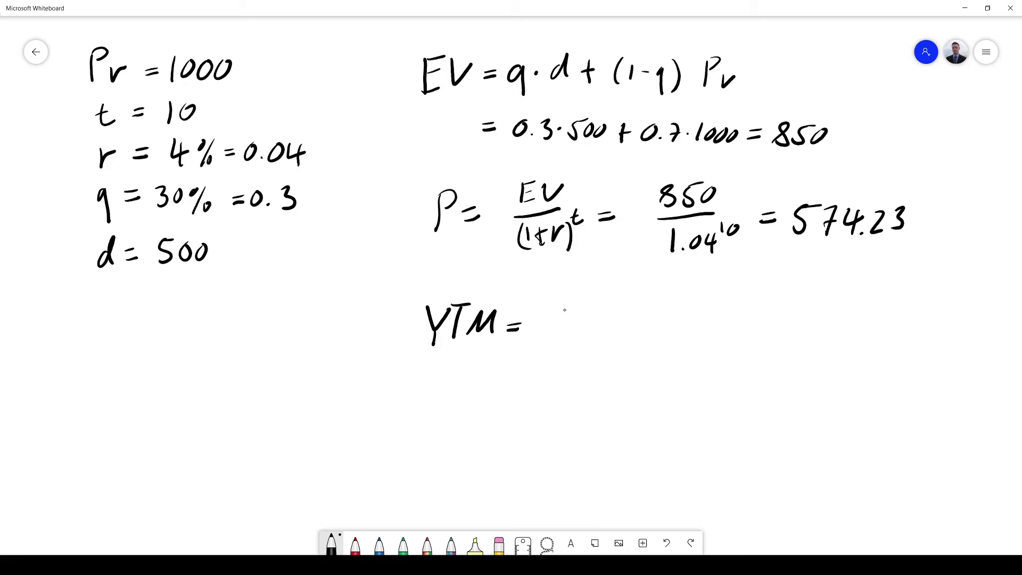
mouse_move(566, 301)
left_mouse_down()
mouse_move(565, 324)
mouse_move(568, 313)
mouse_move(592, 310)
mouse_move(596, 331)
mouse_move(574, 369)
left_mouse_up()
mouse_move(574, 348)
left_mouse_down()
mouse_move(583, 345)
mouse_move(576, 355)
left_mouse_up()
mouse_move(556, 297)
left_mouse_down()
mouse_move(545, 349)
mouse_move(558, 371)
left_mouse_up()
mouse_move(600, 298)
left_mouse_down()
mouse_move(607, 350)
mouse_move(593, 369)
left_mouse_up()
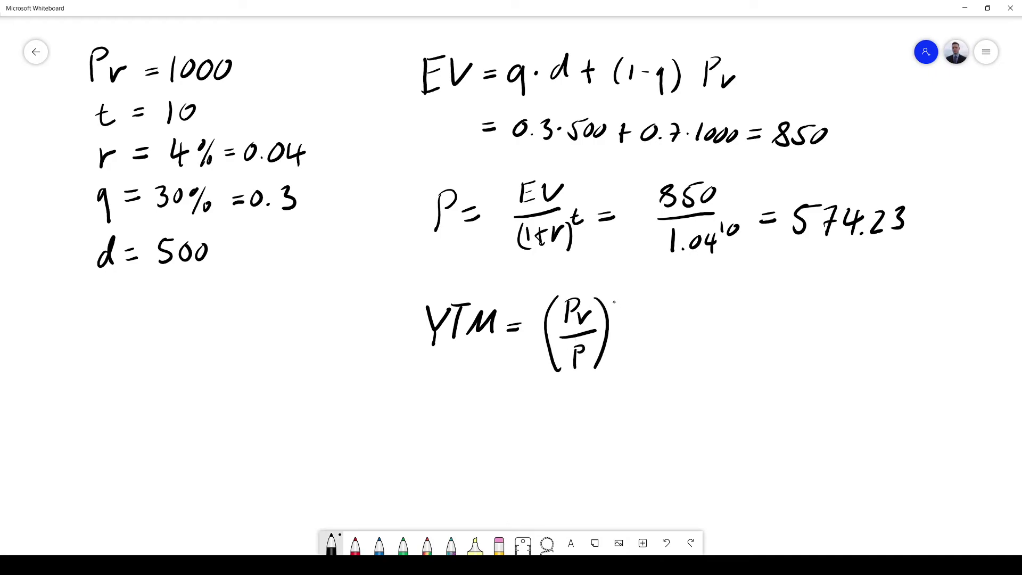
left_click_drag(614, 277, 634, 314)
mouse_move(557, 284)
left_mouse_down()
mouse_move(541, 297)
mouse_move(535, 344)
mouse_move(545, 377)
left_mouse_up()
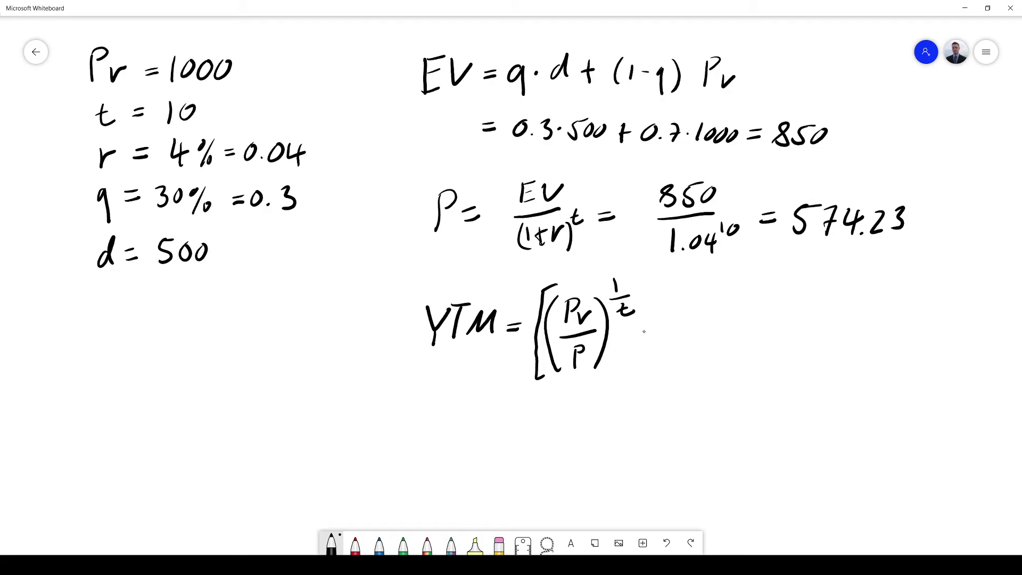
left_click_drag(644, 334, 669, 342)
mouse_move(674, 292)
left_mouse_down()
mouse_move(696, 308)
mouse_move(701, 367)
mouse_move(674, 379)
left_mouse_up()
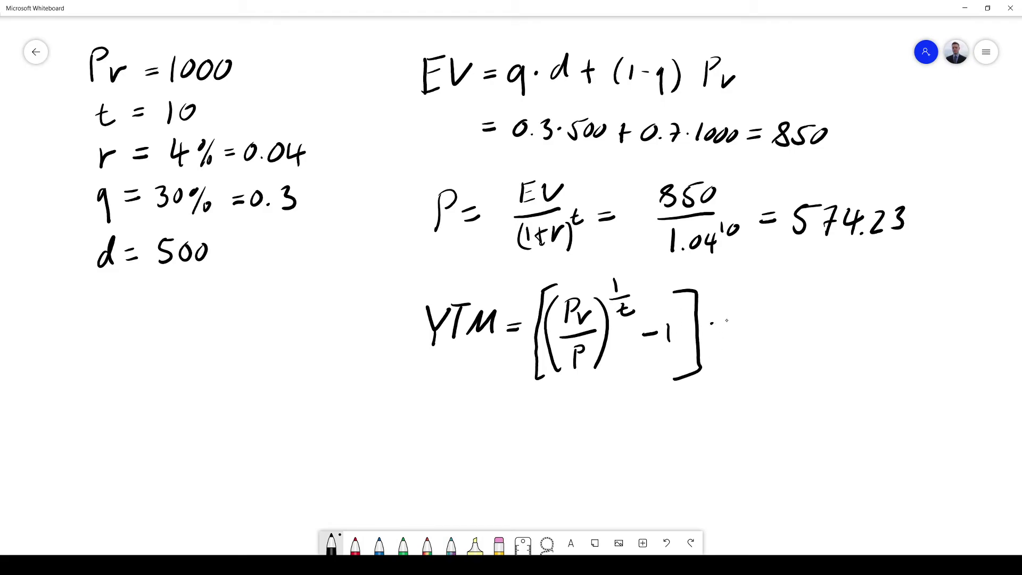
mouse_move(727, 319)
left_mouse_down()
mouse_move(727, 333)
mouse_move(741, 319)
left_mouse_up()
mouse_move(759, 318)
left_mouse_down()
mouse_move(753, 331)
mouse_move(760, 318)
left_mouse_up()
Step: Start the numeric line with = [(1000/574.23)^(1/10) under the YTM formula
left_click_drag(499, 436, 518, 433)
mouse_move(496, 426)
left_mouse_down()
mouse_move(528, 427)
mouse_move(525, 481)
mouse_move(543, 474)
left_mouse_up()
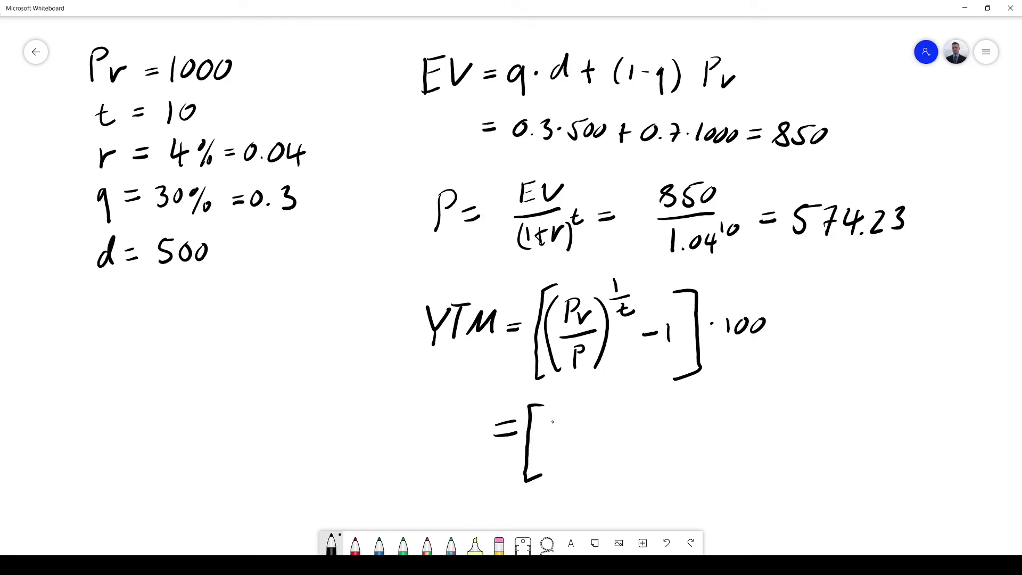
mouse_move(560, 419)
left_mouse_down()
mouse_move(557, 434)
mouse_move(575, 421)
left_mouse_up()
left_click_drag(586, 420, 587, 421)
mouse_move(597, 420)
left_mouse_down()
mouse_move(599, 447)
mouse_move(572, 457)
mouse_move(629, 474)
left_mouse_up()
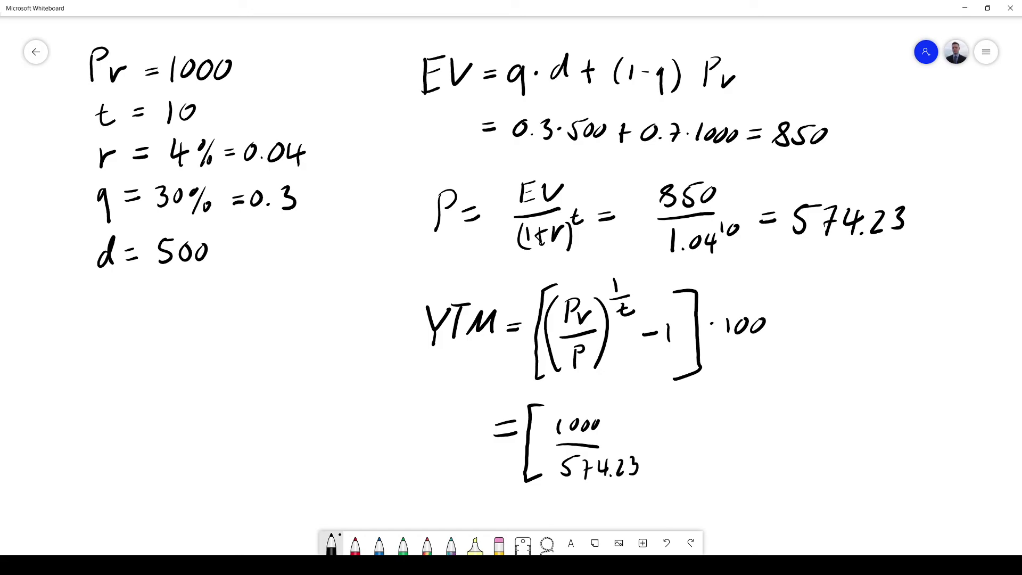
left_click_drag(595, 445, 628, 446)
left_click_drag(554, 406, 559, 475)
left_click_drag(635, 410, 643, 481)
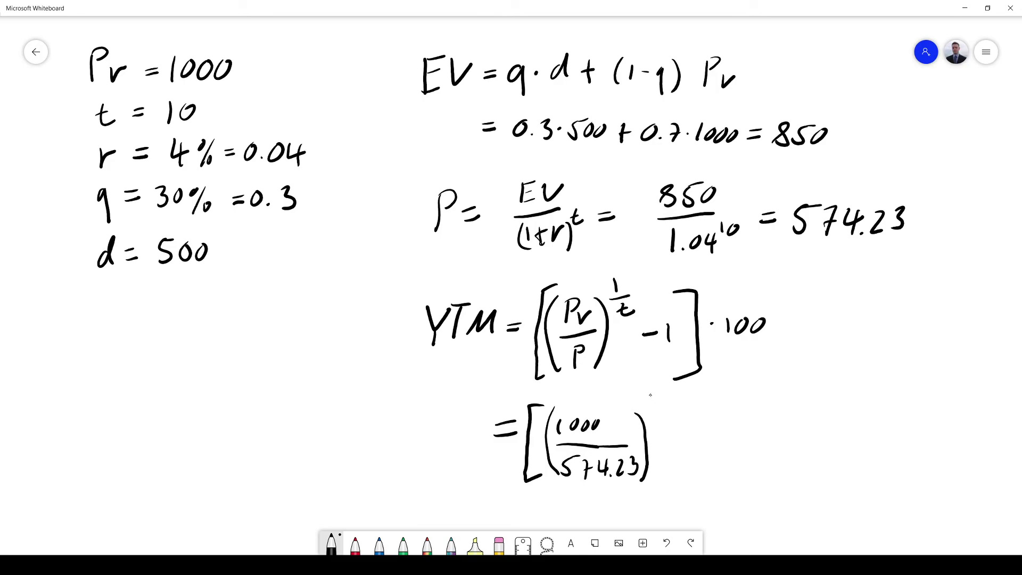
left_click_drag(650, 394, 651, 407)
mouse_move(645, 412)
left_mouse_down()
mouse_move(662, 409)
mouse_move(648, 425)
mouse_move(658, 417)
left_mouse_up()
Step: Finish with − 1]·100 = 5.7% as the yield to maturity
left_click_drag(669, 454, 690, 458)
mouse_move(704, 413)
left_mouse_down()
mouse_move(721, 414)
mouse_move(699, 479)
left_mouse_up()
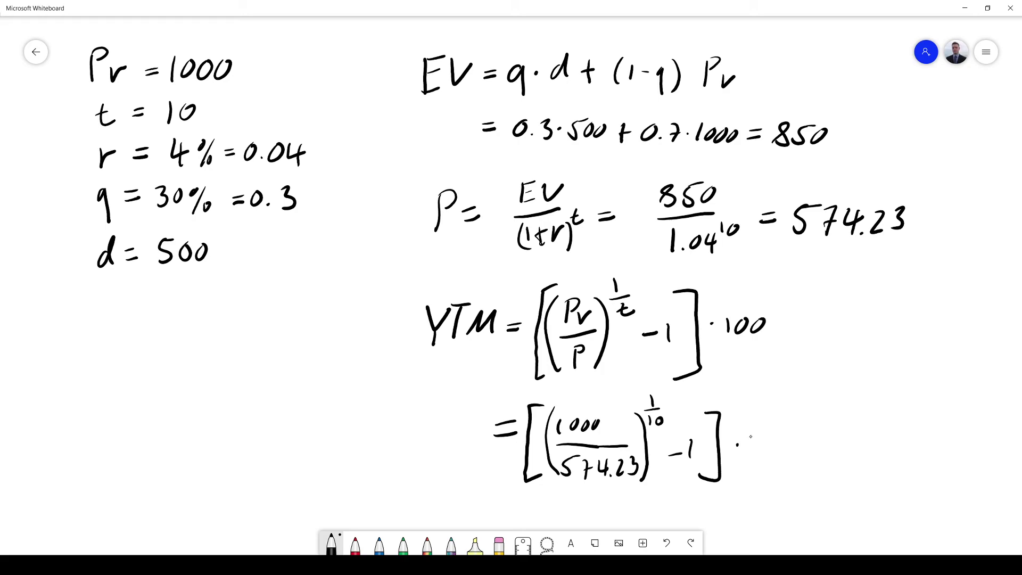
left_click_drag(751, 435, 748, 452)
left_click_drag(765, 437, 809, 441)
left_click_drag(833, 434, 821, 456)
mouse_move(833, 433)
left_mouse_down()
mouse_move(846, 432)
mouse_move(866, 457)
mouse_move(888, 437)
mouse_move(888, 459)
left_mouse_up()
left_click_drag(903, 450, 902, 459)
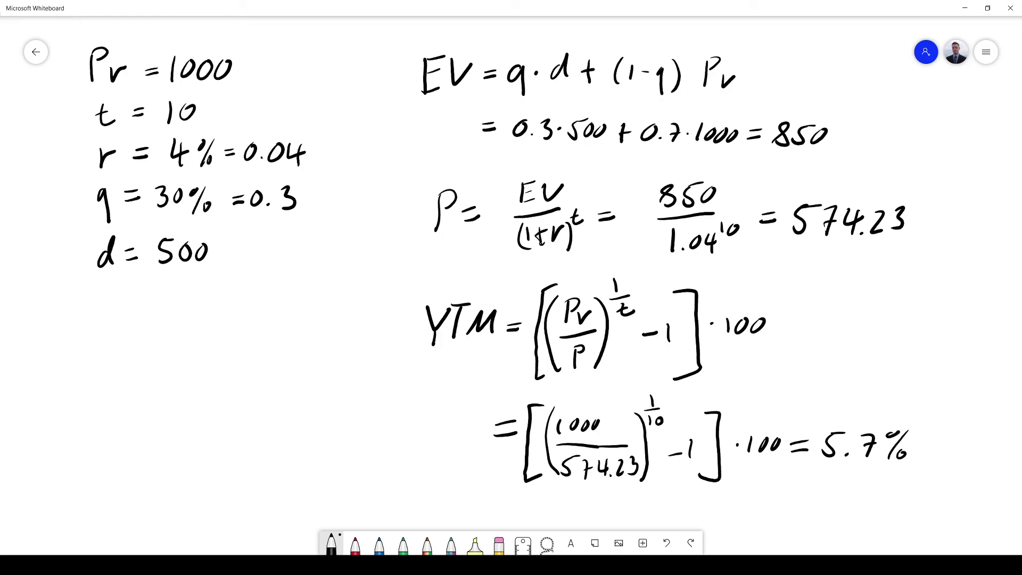